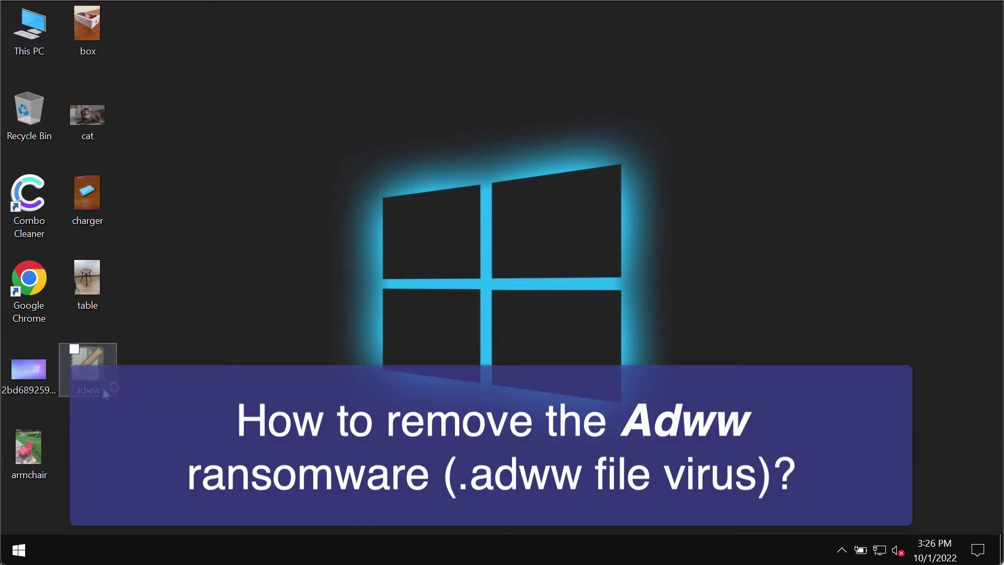
Step: Deselect the adww file, then view and close the cat and charger photos in Photo Viewer
click(221, 341)
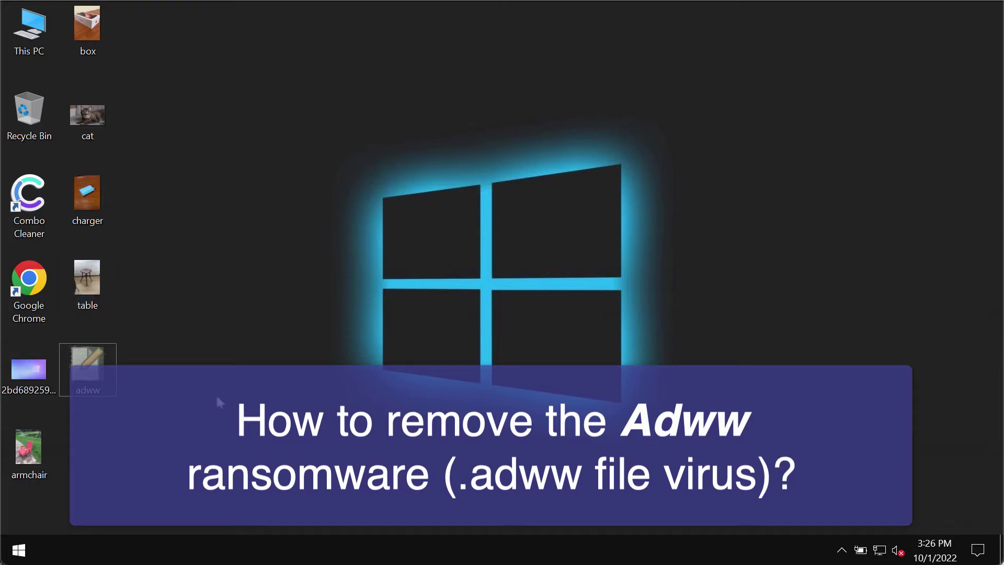
click(110, 285)
click(181, 270)
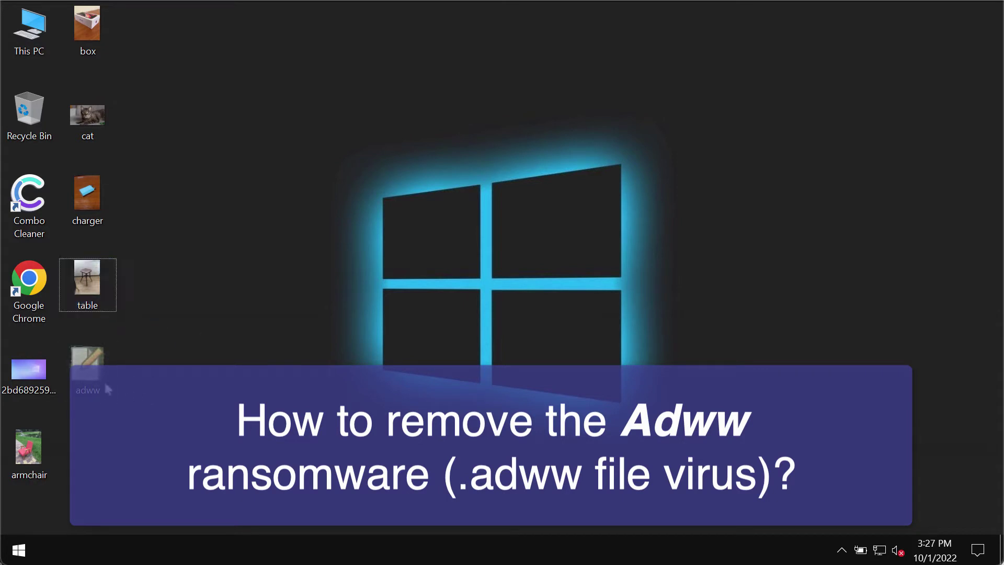
double_click(103, 118)
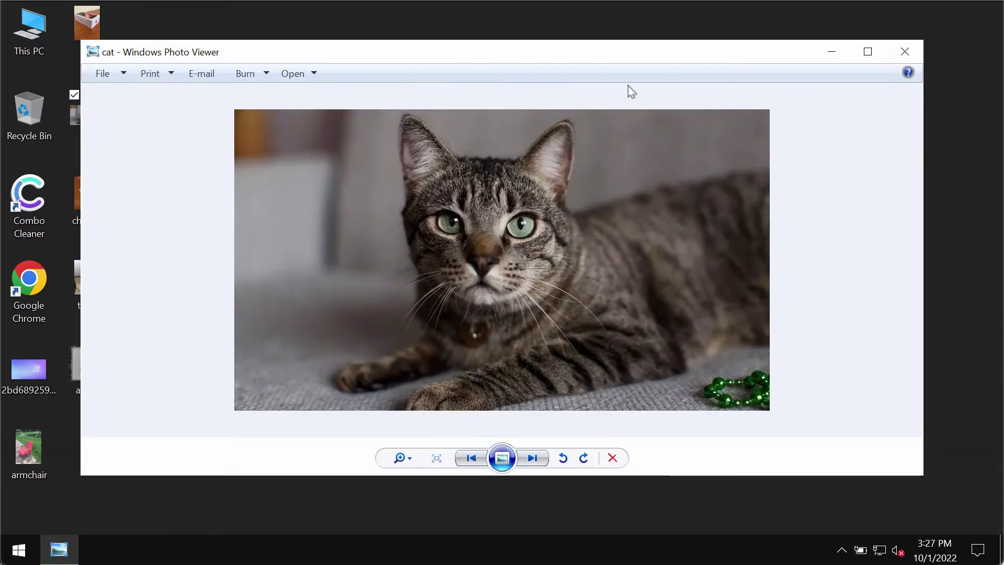
click(905, 52)
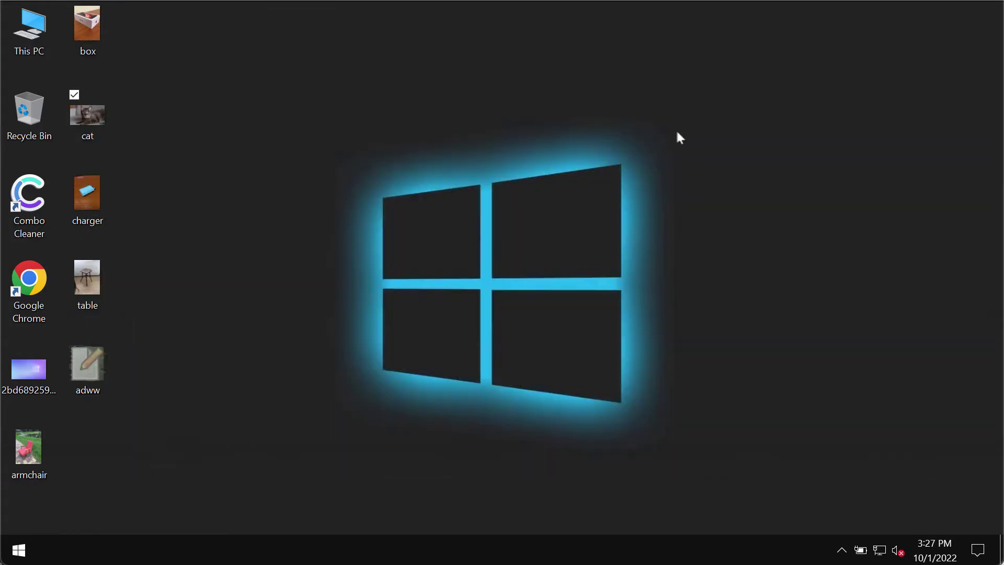
double_click(87, 195)
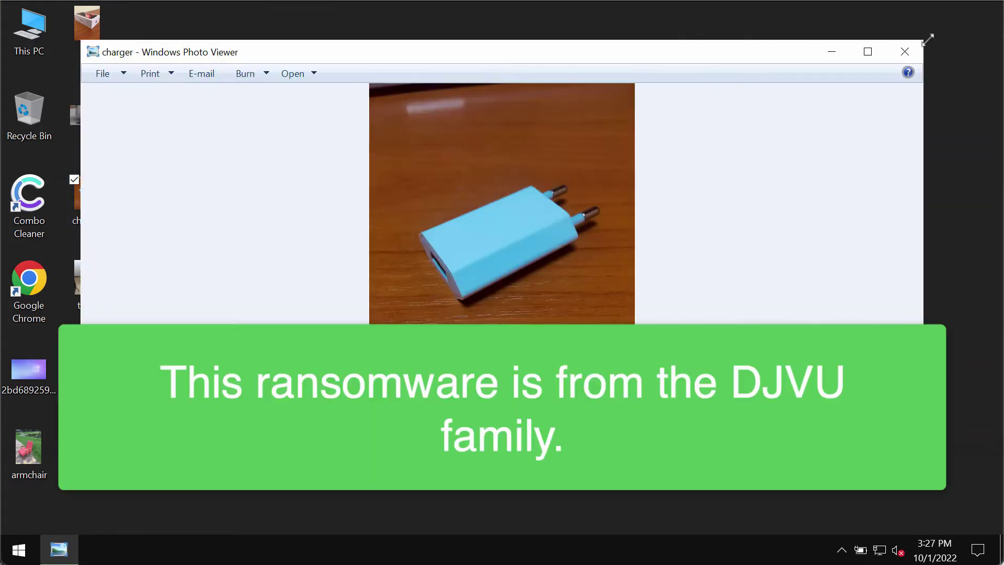
click(905, 51)
Step: View and close the box, armchair and long-named purple wallpaper images in Photo Viewer
double_click(86, 31)
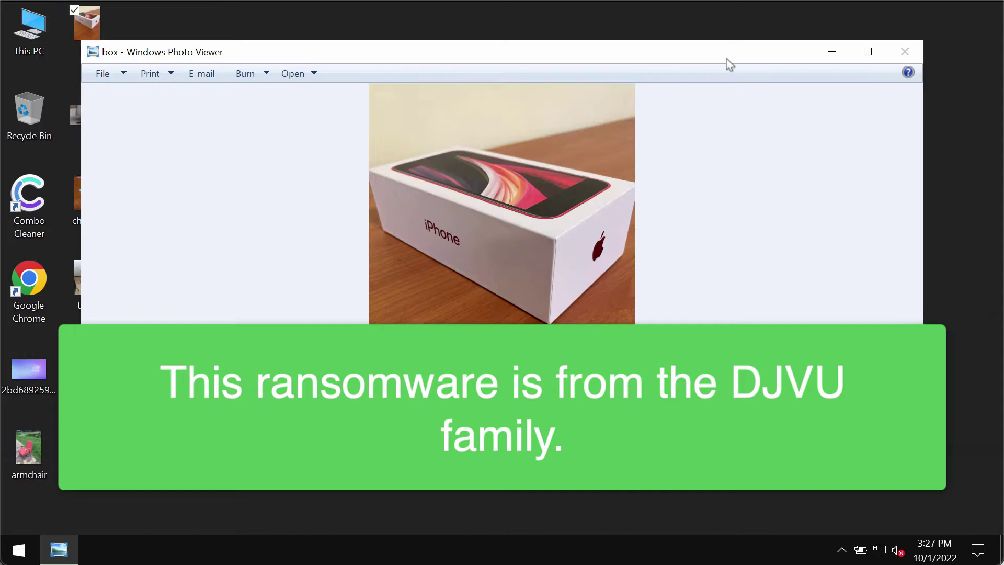
click(905, 52)
click(32, 456)
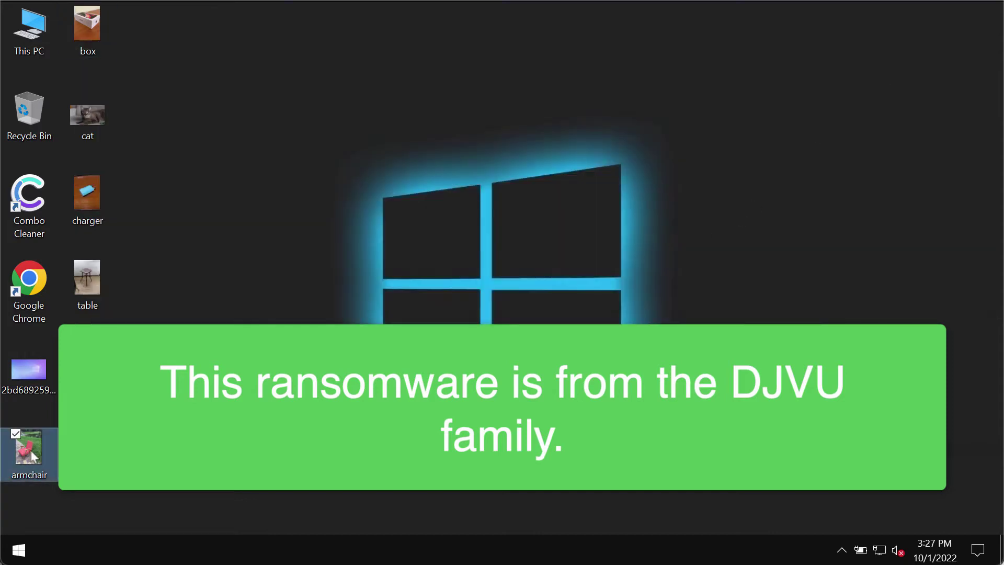
double_click(32, 457)
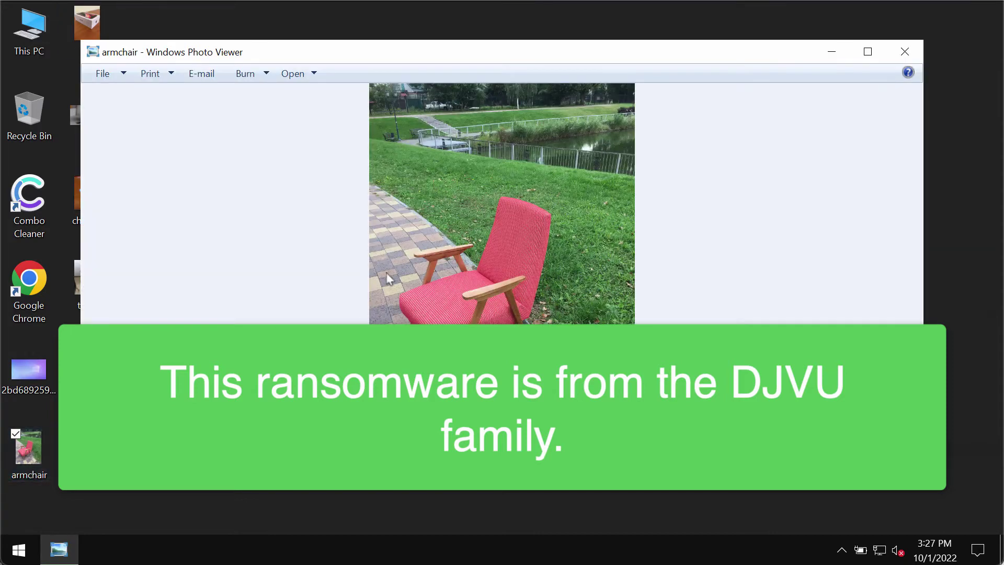
click(905, 54)
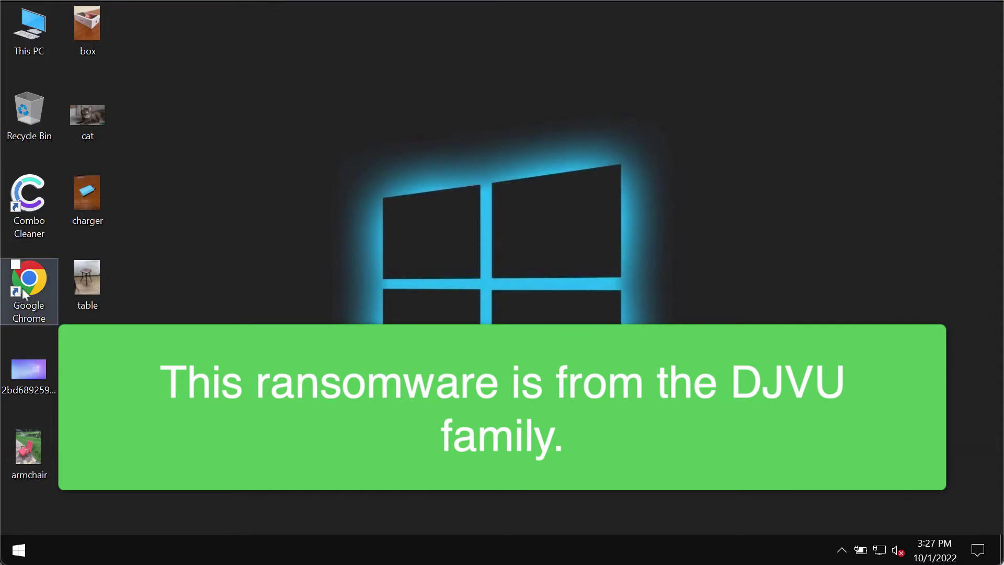
click(22, 387)
double_click(22, 387)
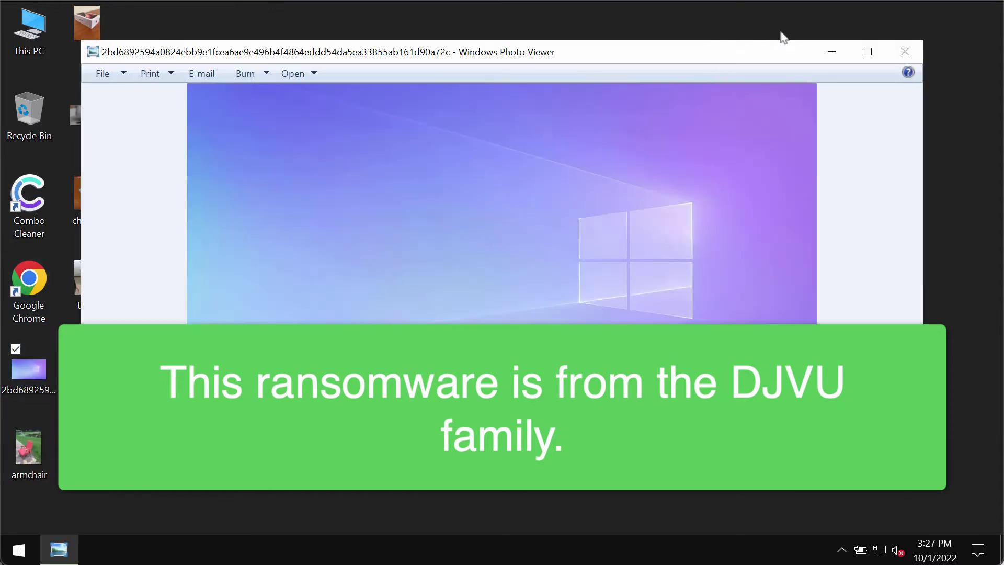
click(906, 51)
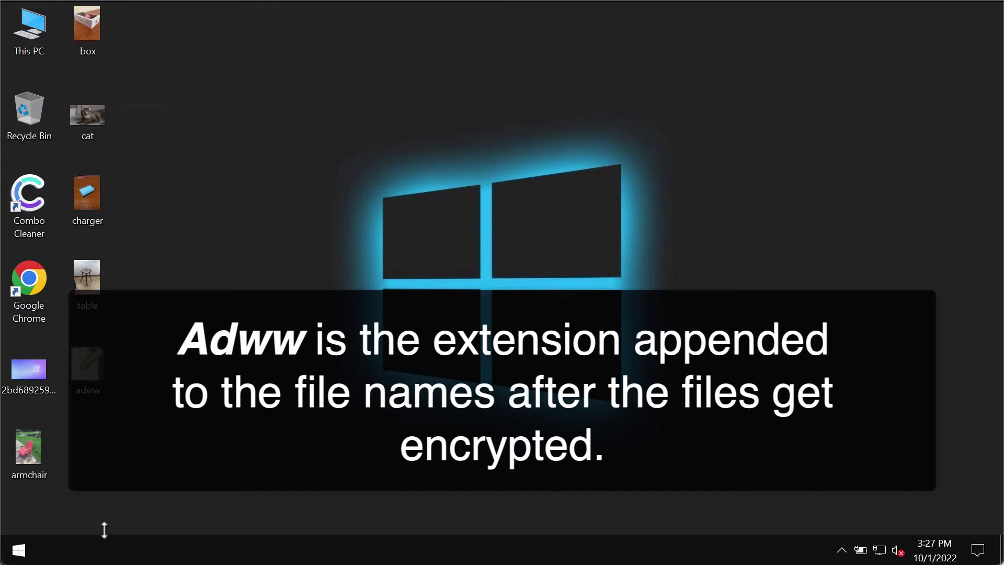
Step: Bring up the Start button's Win+X menu with the Shut down or sign out options
right_click(19, 550)
mouse_move(87, 510)
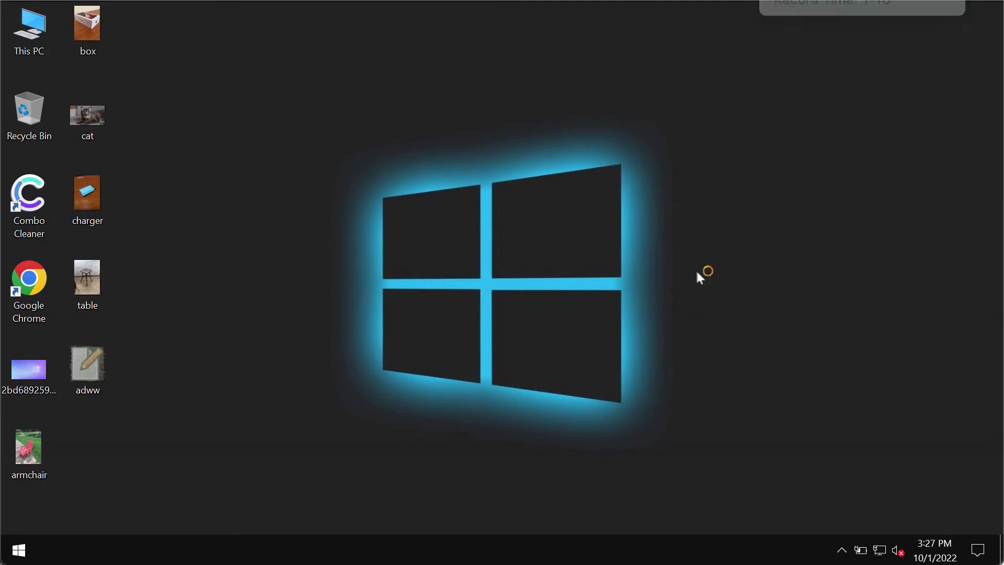
double_click(87, 199)
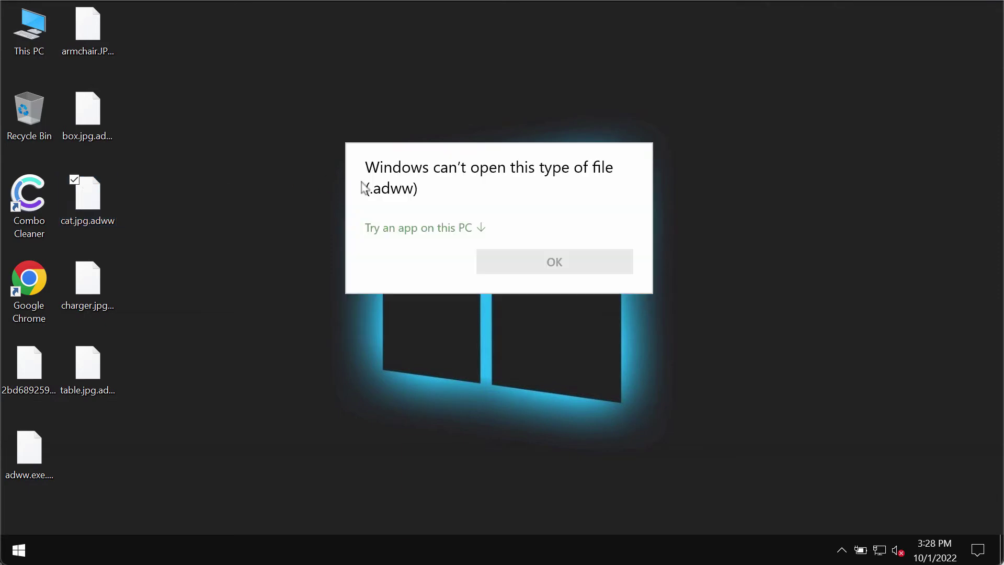
click(575, 259)
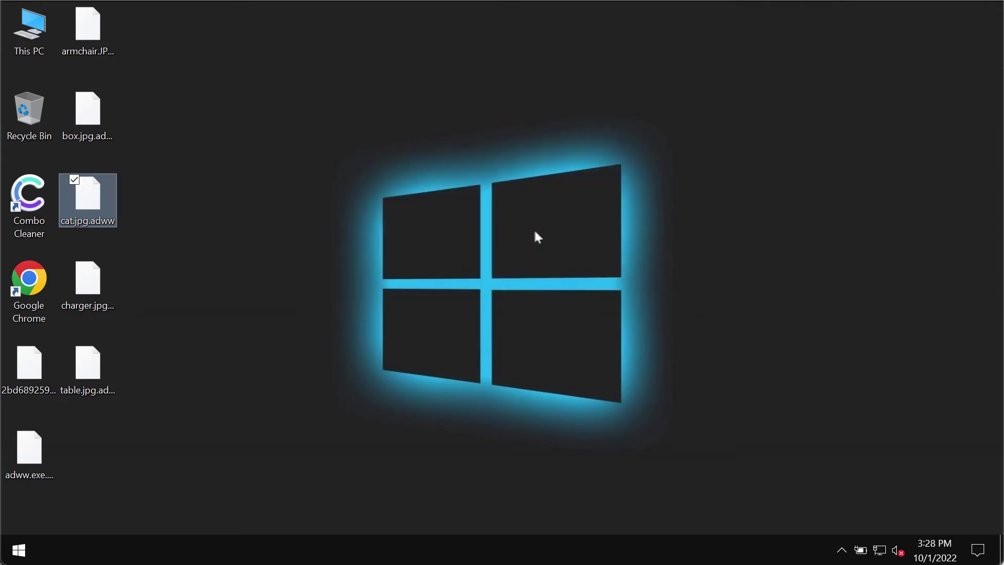
double_click(87, 26)
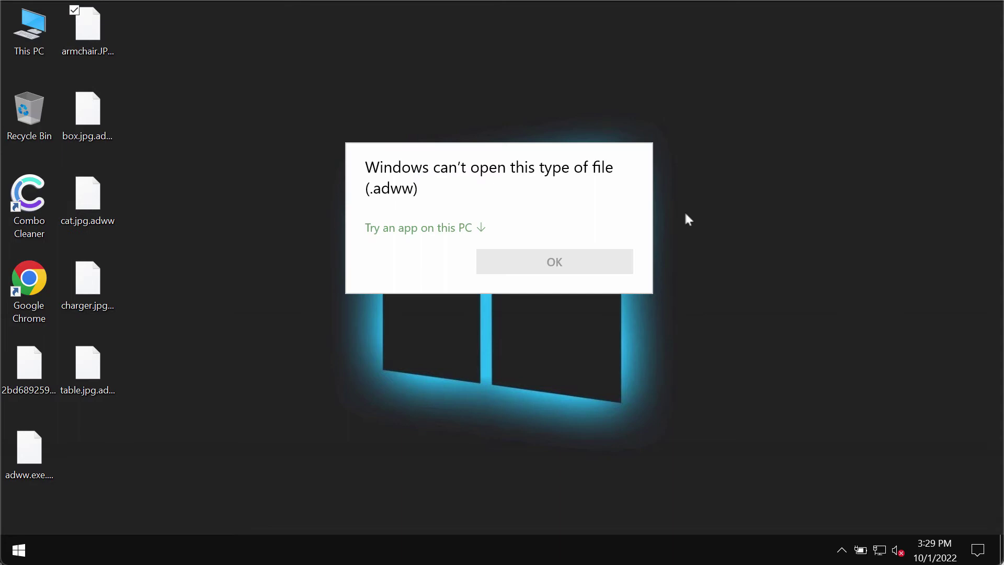
click(727, 269)
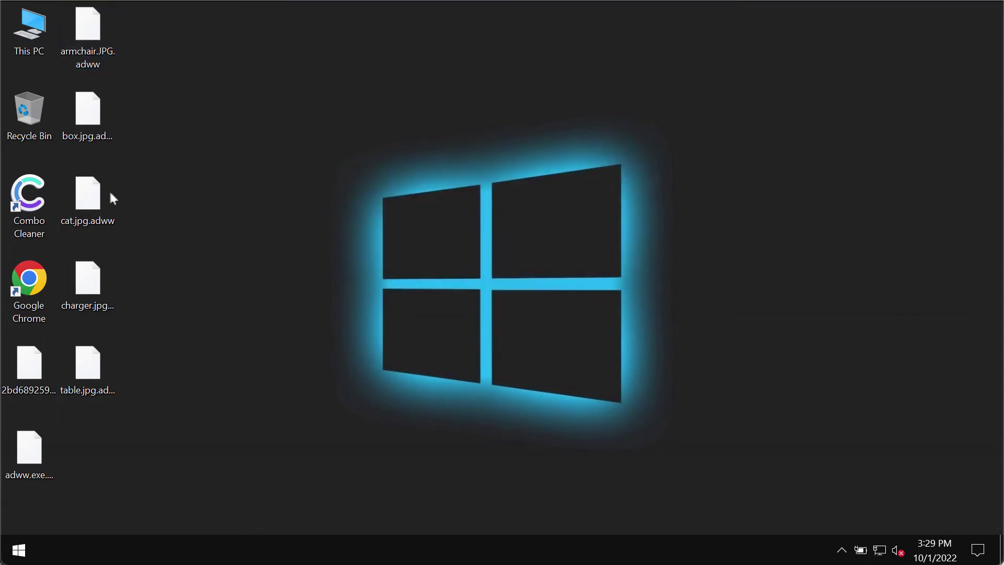
double_click(93, 393)
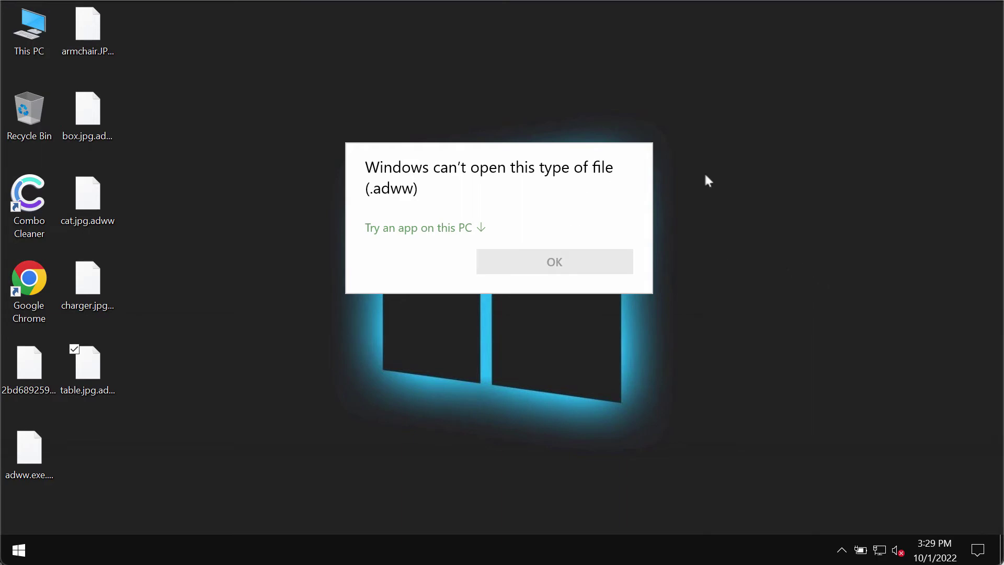
click(747, 205)
click(29, 450)
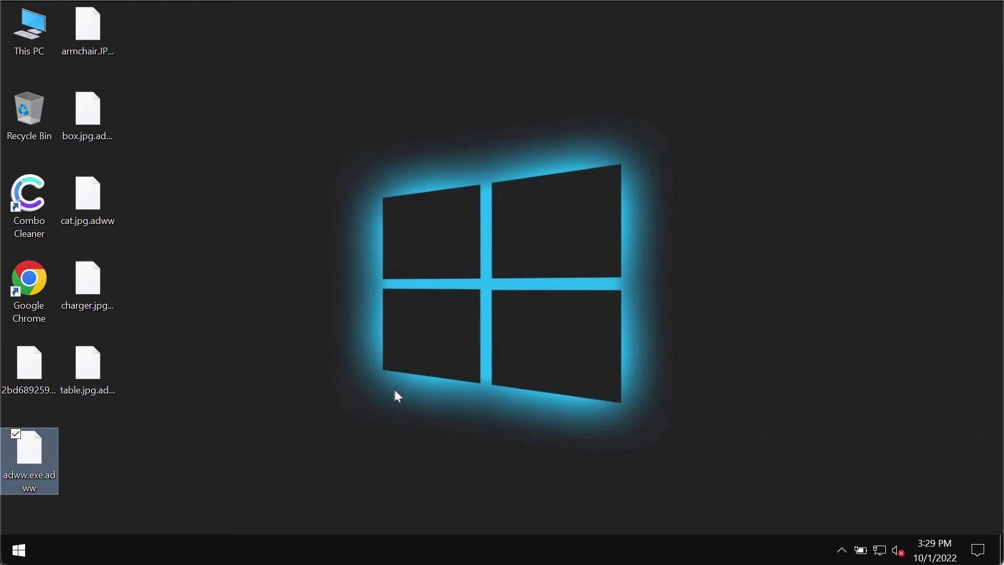
double_click(88, 368)
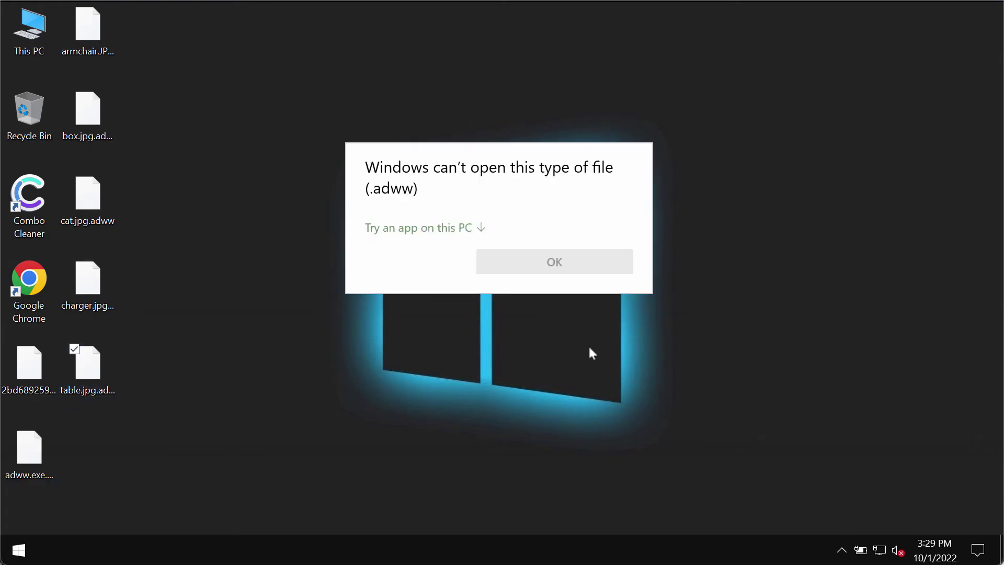
click(778, 258)
click(303, 311)
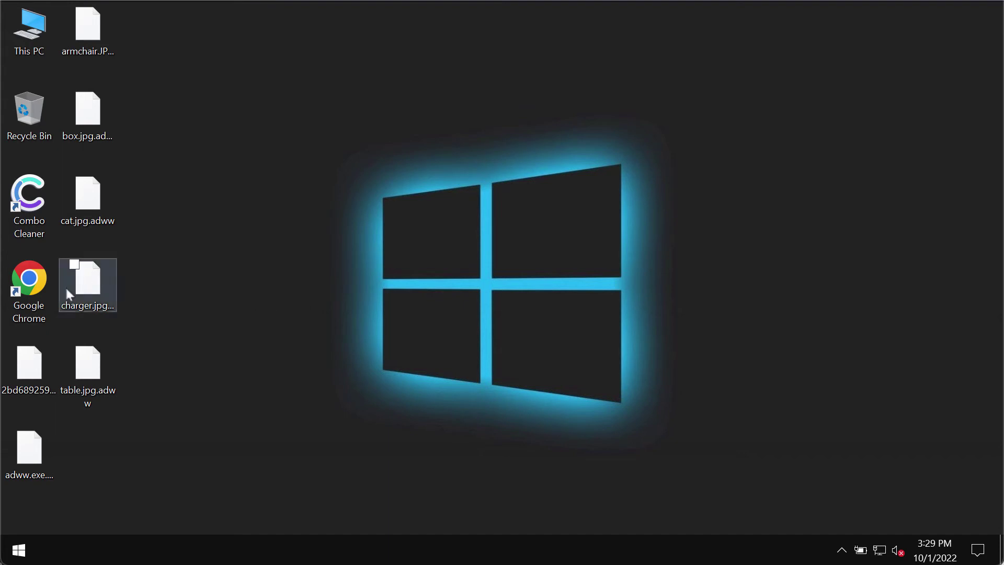
Step: Load combocleaner.com in Google Chrome, then minimize the browser to the desktop
double_click(33, 285)
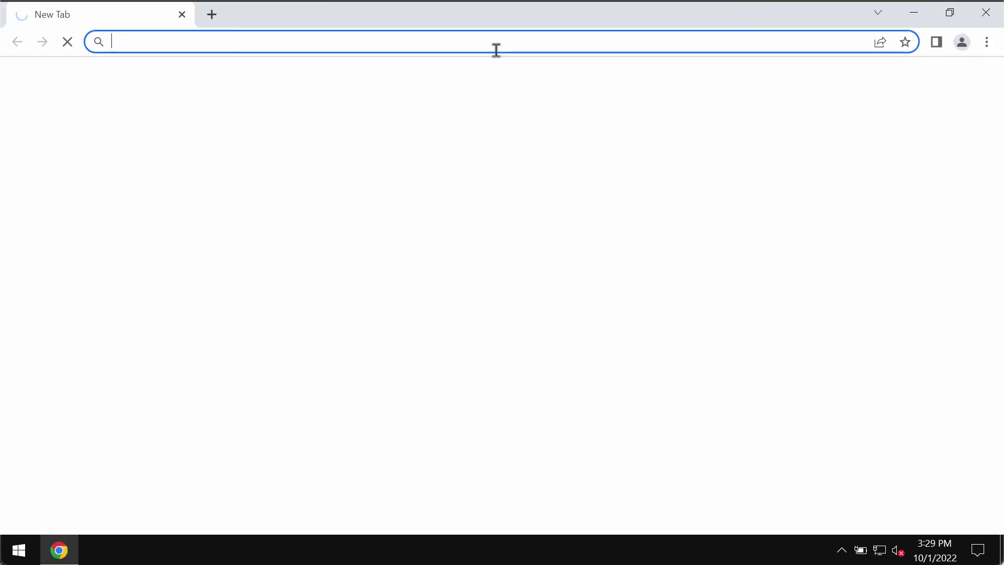
click(496, 50)
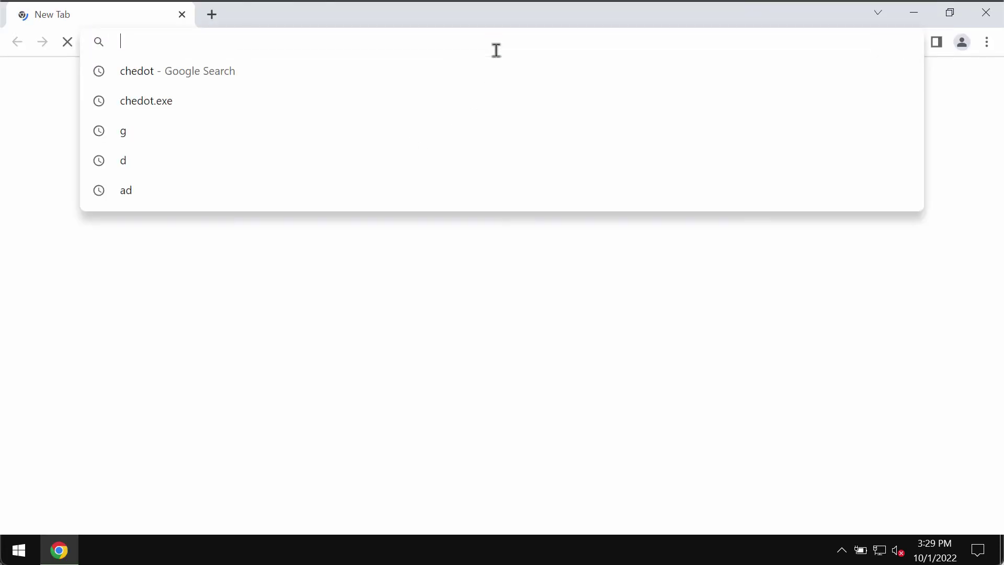
text(c)
key(Return)
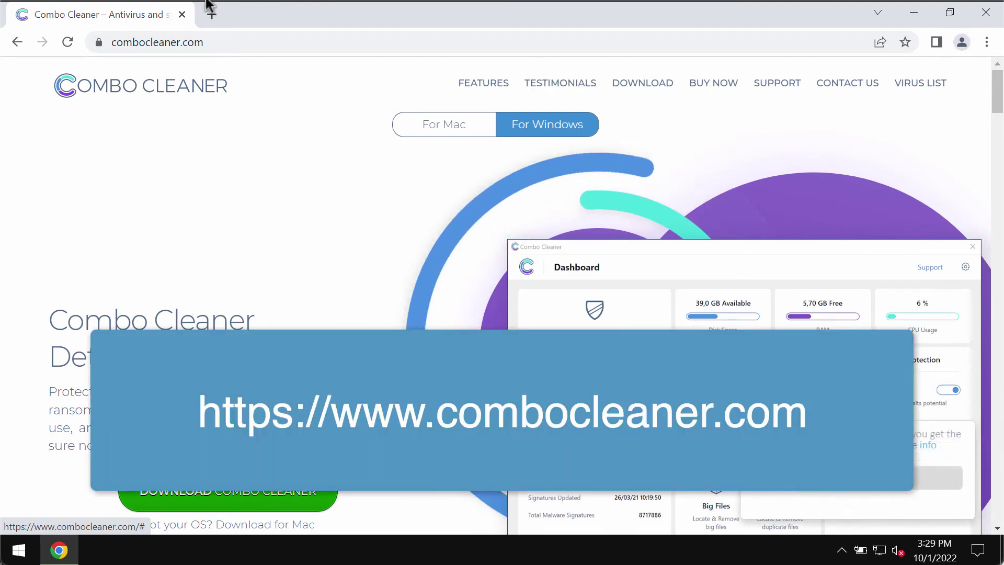
click(238, 42)
key(End)
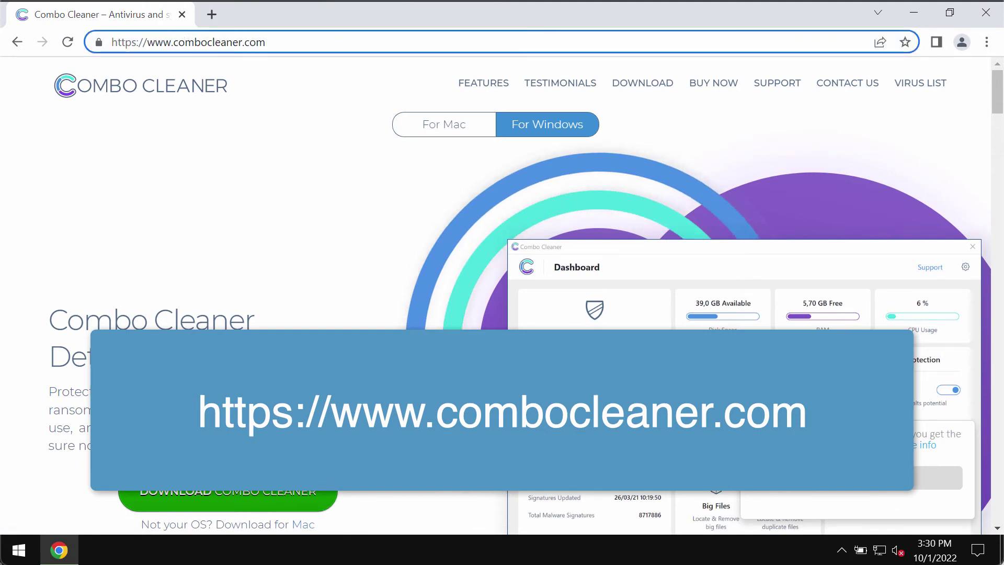
click(914, 12)
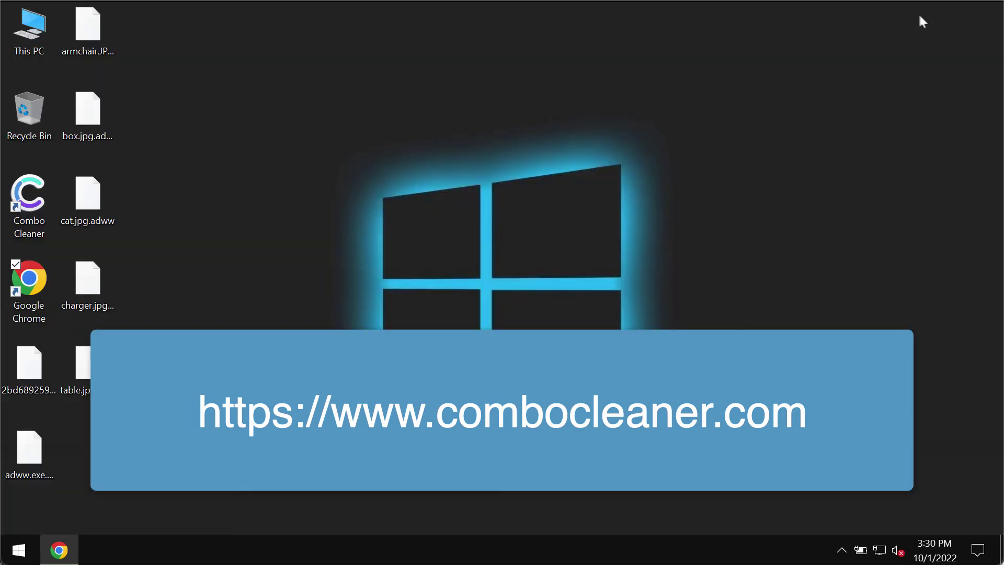
Step: Launch Combo Cleaner from the desktop and start a Quick Scan from the Dashboard
double_click(37, 201)
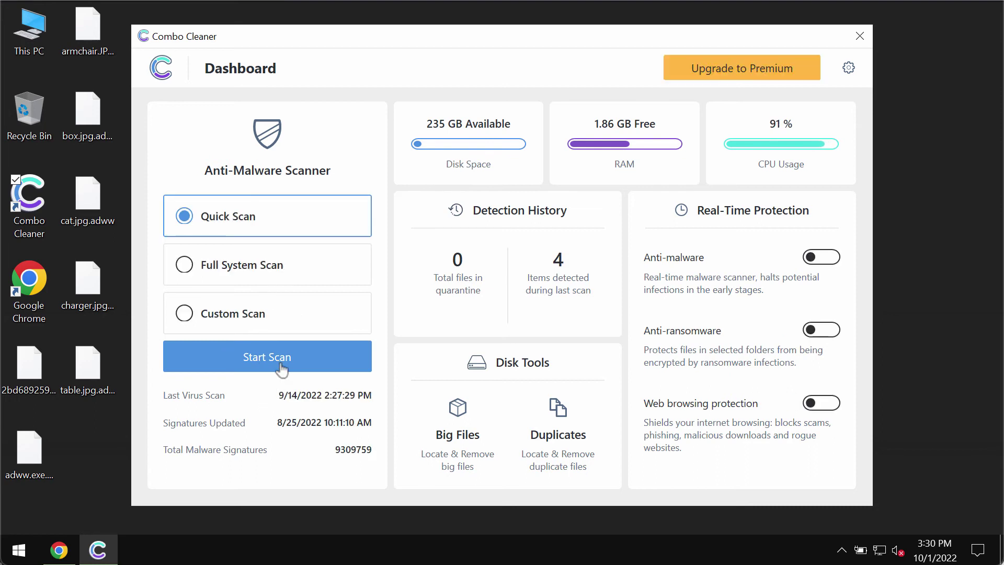
click(285, 364)
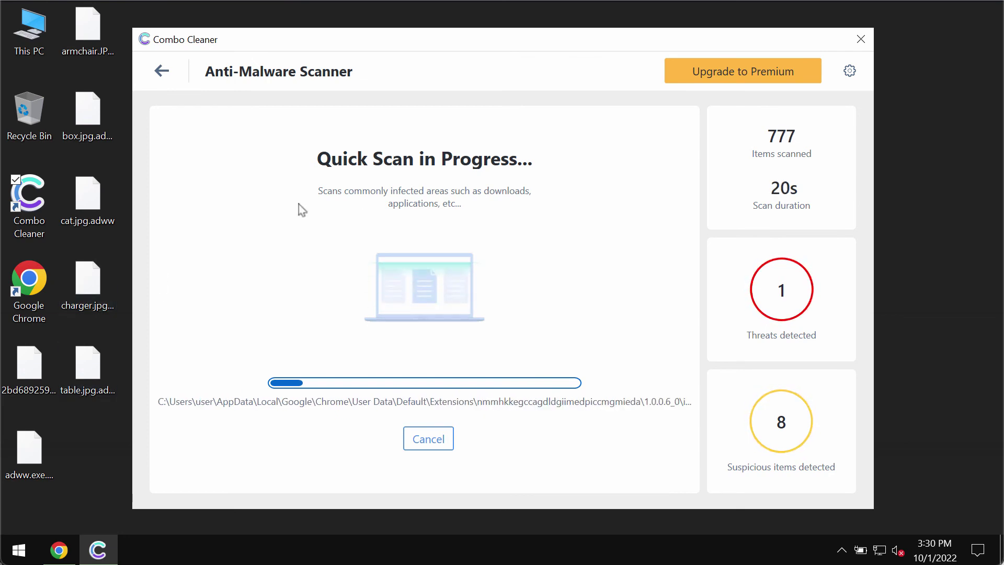
Step: Show the Anti-Ransomware page of Combo Cleaner's Settings
click(849, 74)
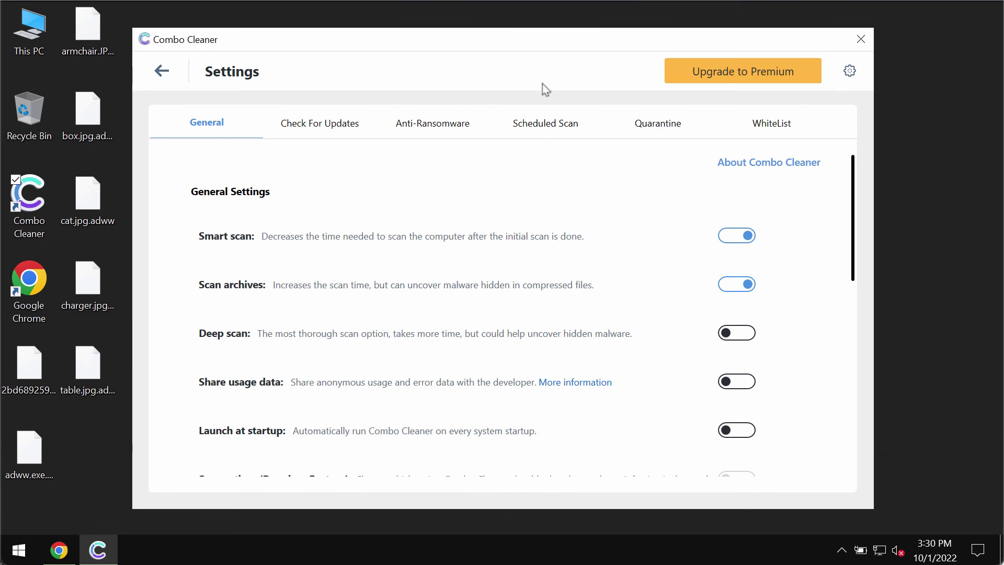
click(433, 126)
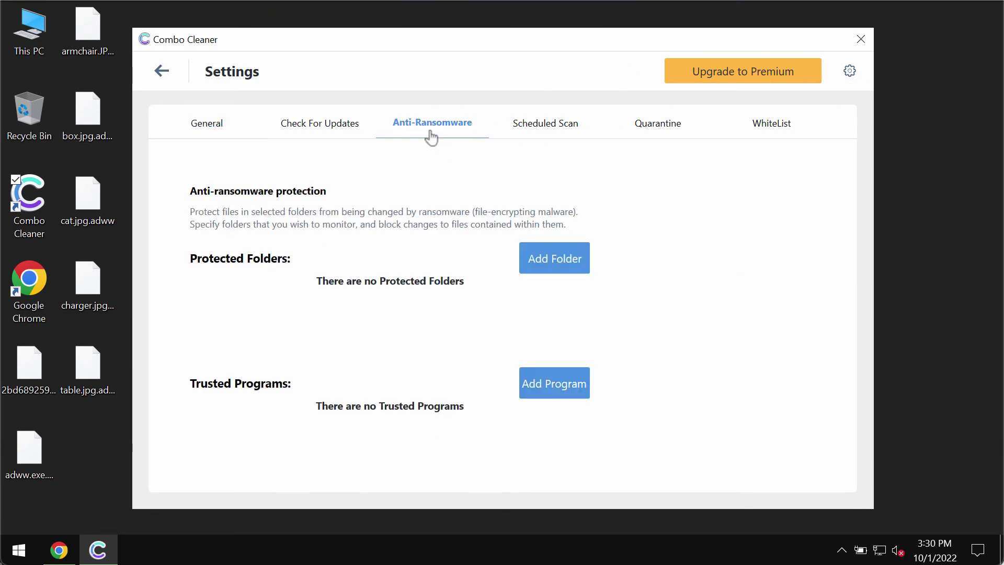